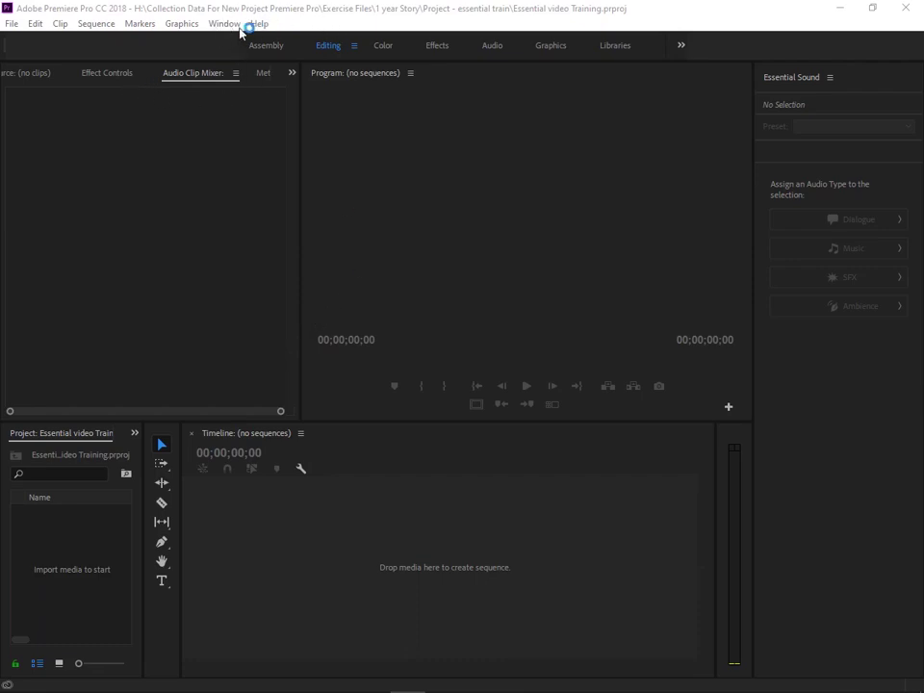
- Choose the Editing workspace and reset it to its saved layout
{"action": "left_click", "coordinate": [231, 23]}
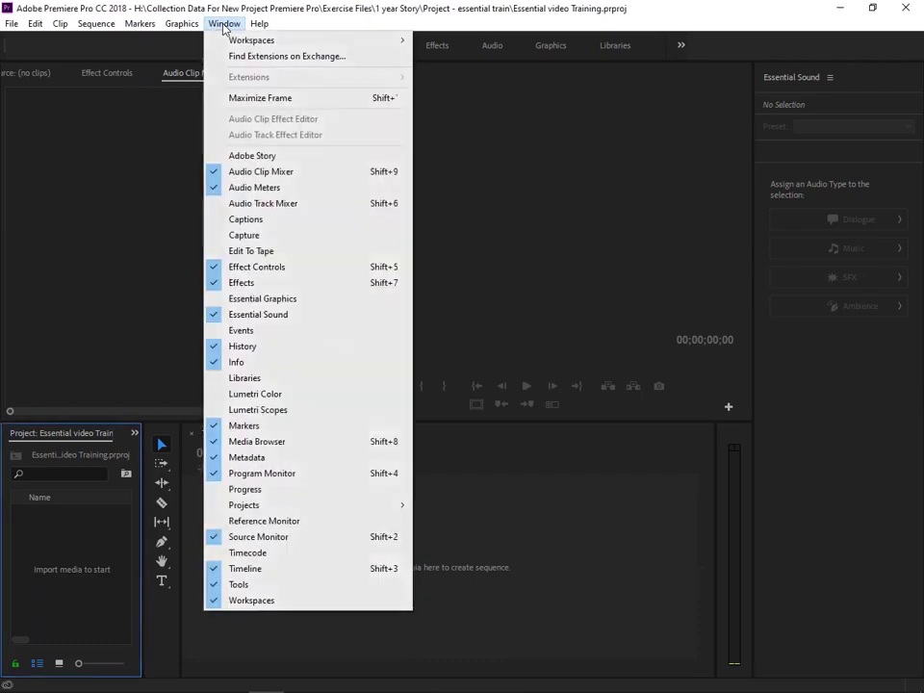
{"action": "mouse_move", "coordinate": [229, 47]}
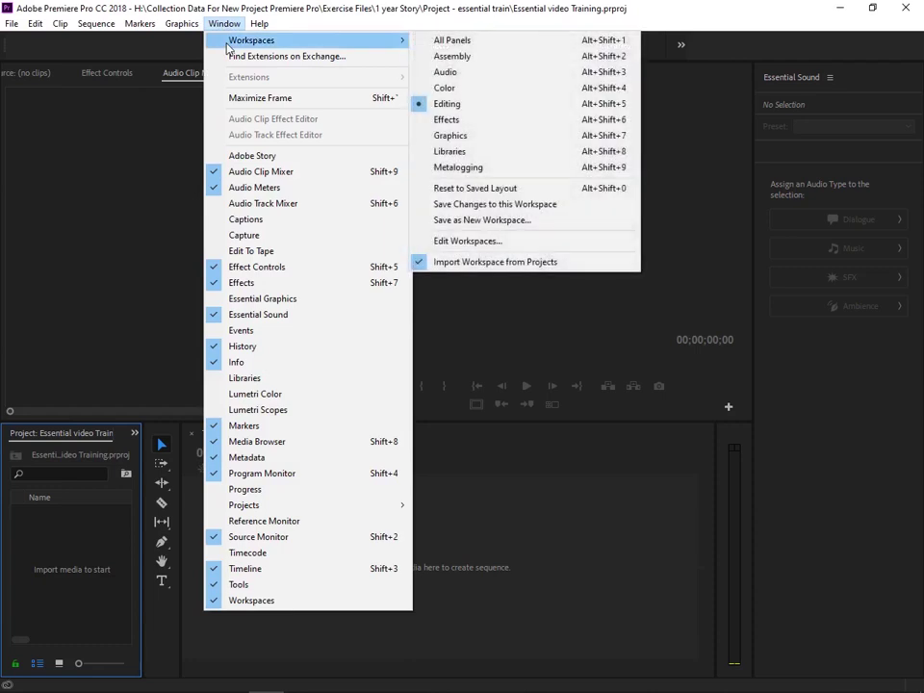
{"action": "left_click", "coordinate": [472, 112]}
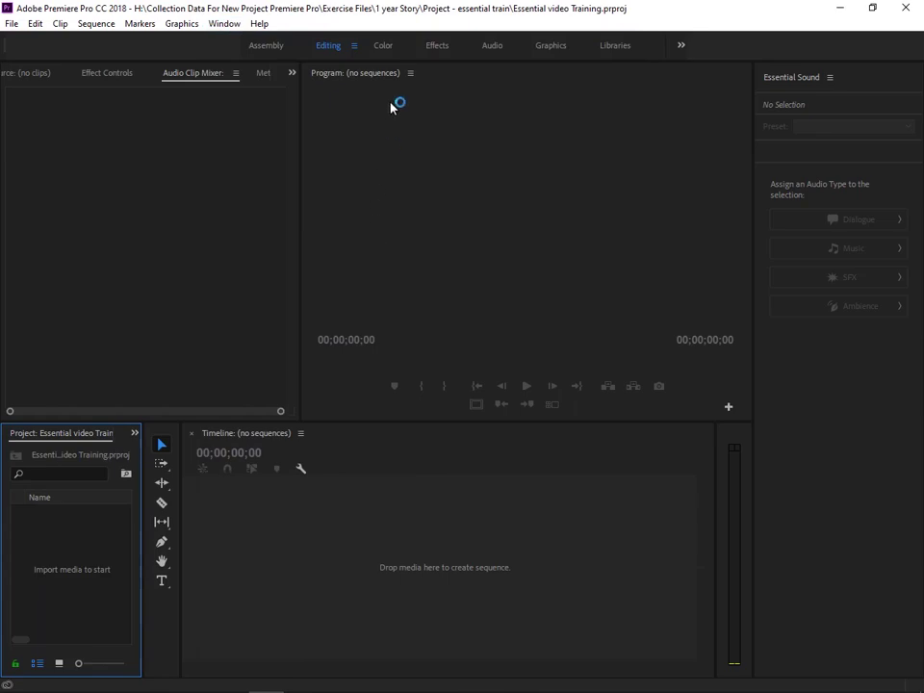
{"action": "left_click", "coordinate": [221, 24]}
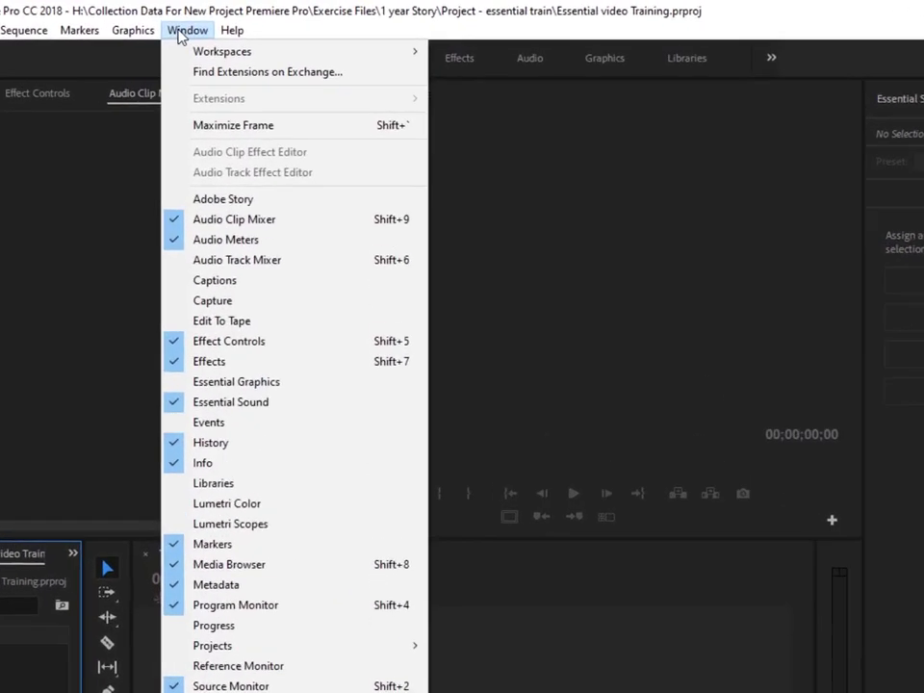
{"action": "mouse_move", "coordinate": [194, 55]}
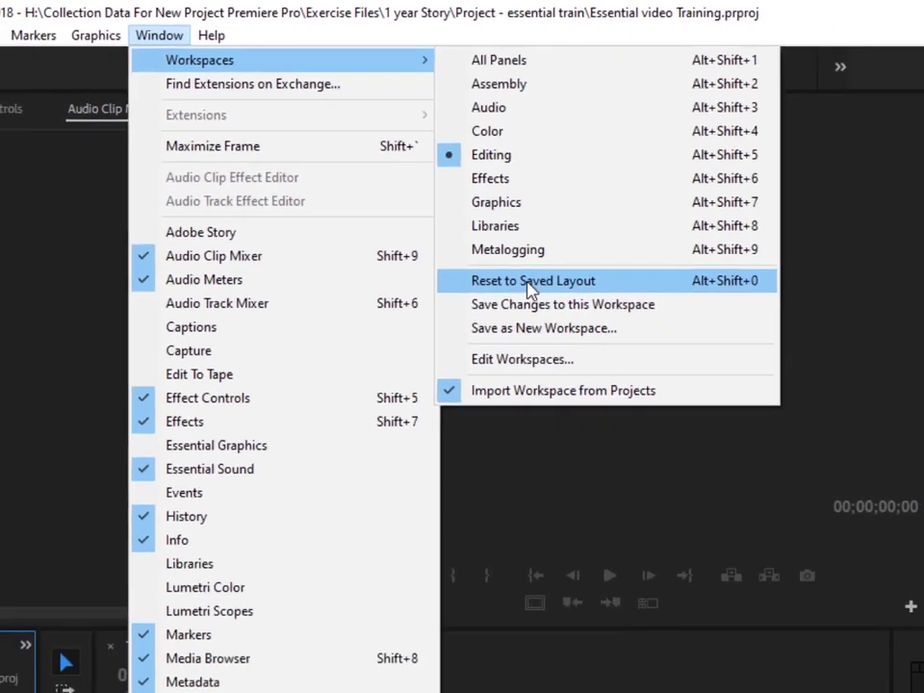
{"action": "left_click", "coordinate": [574, 360]}
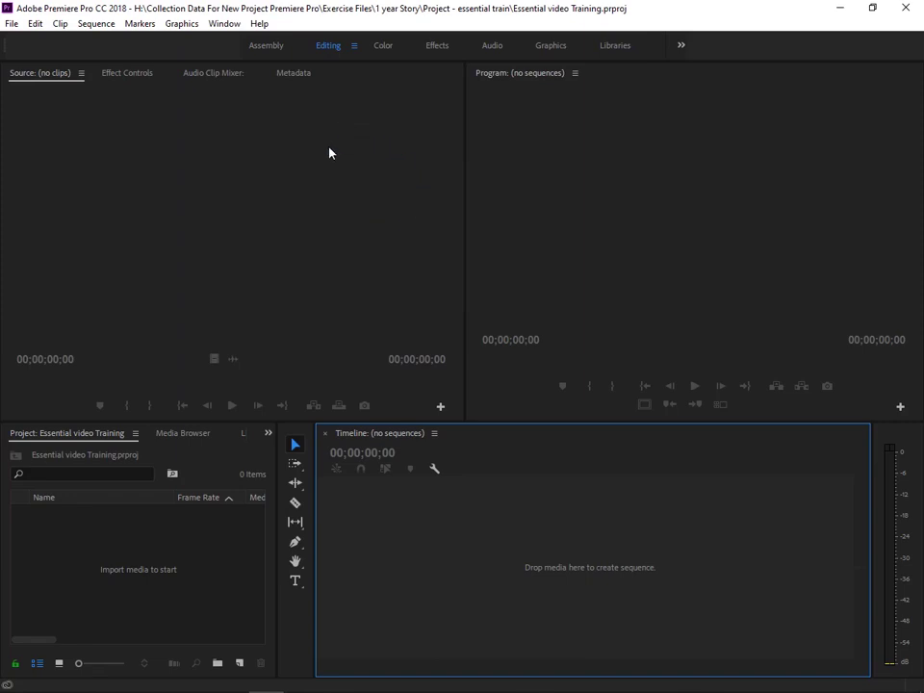
{"action": "left_click", "coordinate": [222, 25]}
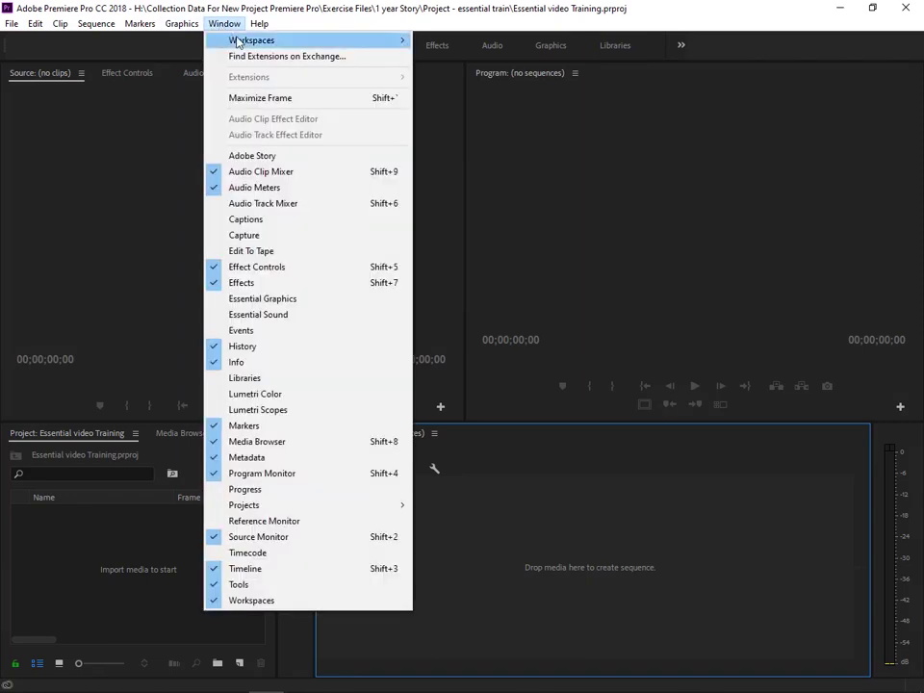
{"action": "mouse_move", "coordinate": [288, 40]}
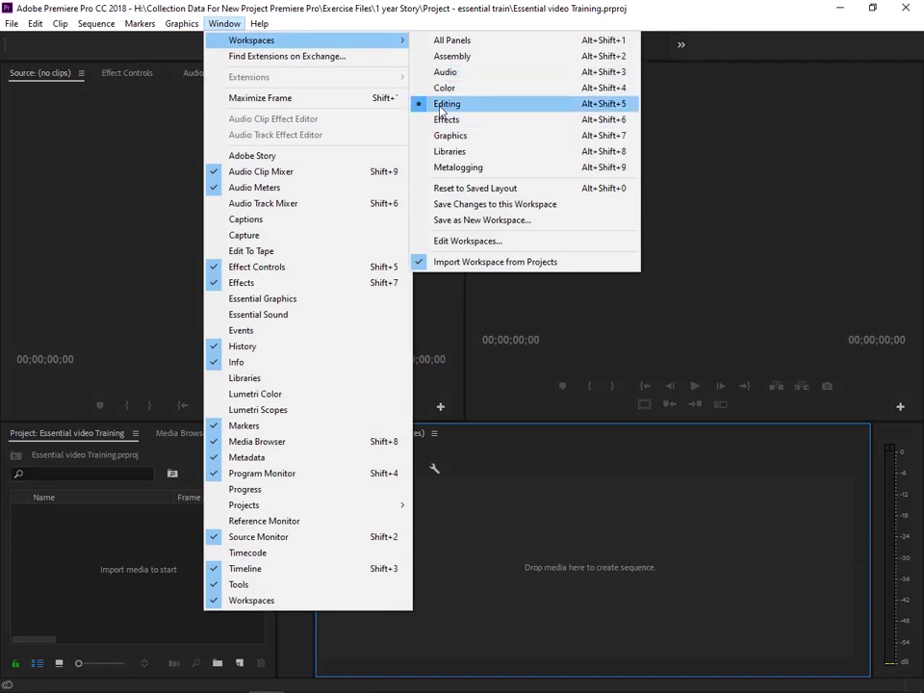
{"action": "left_click", "coordinate": [440, 109]}
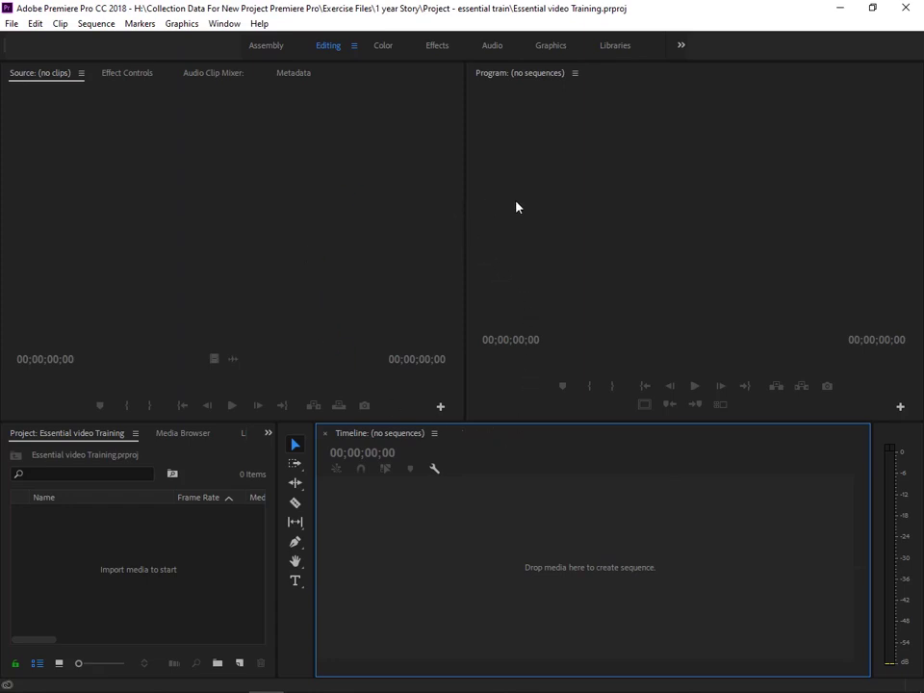
{"action": "left_click", "coordinate": [489, 202]}
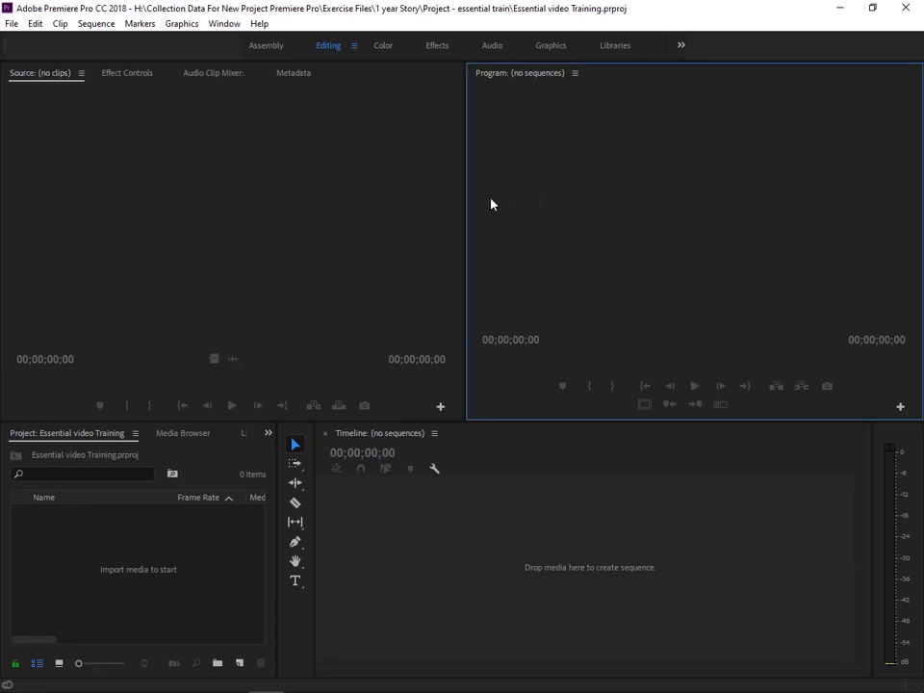
{"action": "left_click", "coordinate": [366, 196]}
{"action": "left_click", "coordinate": [402, 527]}
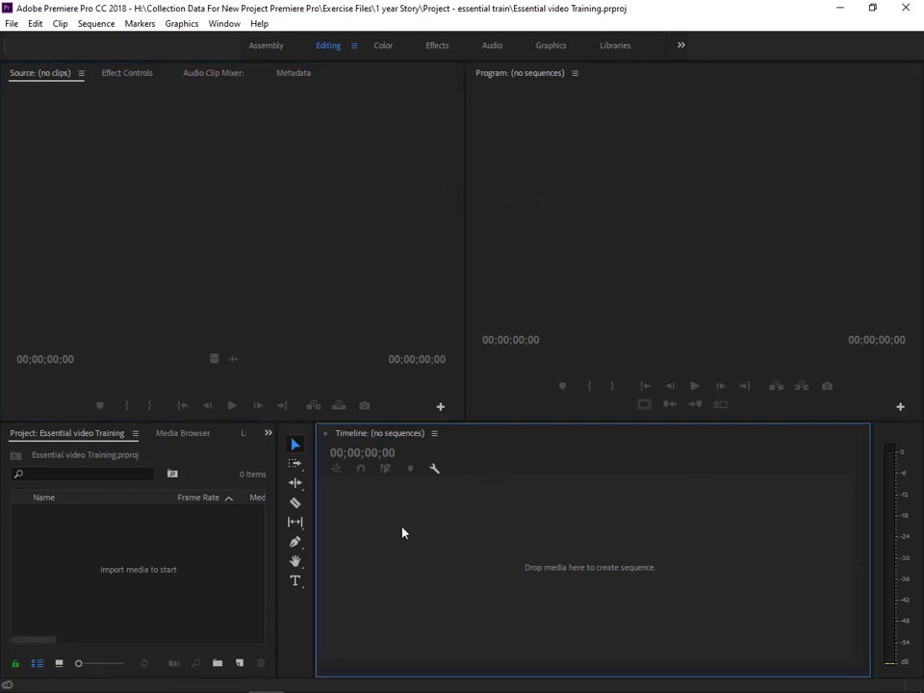
{"action": "left_click", "coordinate": [159, 575]}
{"action": "left_click", "coordinate": [402, 293]}
{"action": "left_click", "coordinate": [574, 276]}
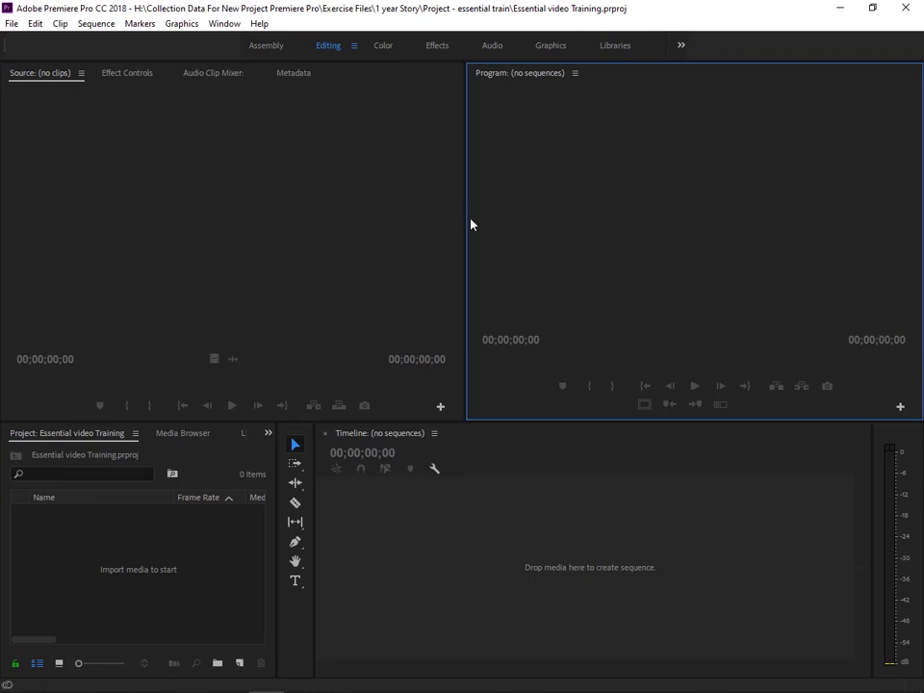
- Enlarge the Program Monitor at the expense of the Source Monitor and Timeline, and reset the Editing workspace to its saved layout
{"action": "left_click_drag", "start_coordinate": [466, 223], "coordinate": [122, 227]}
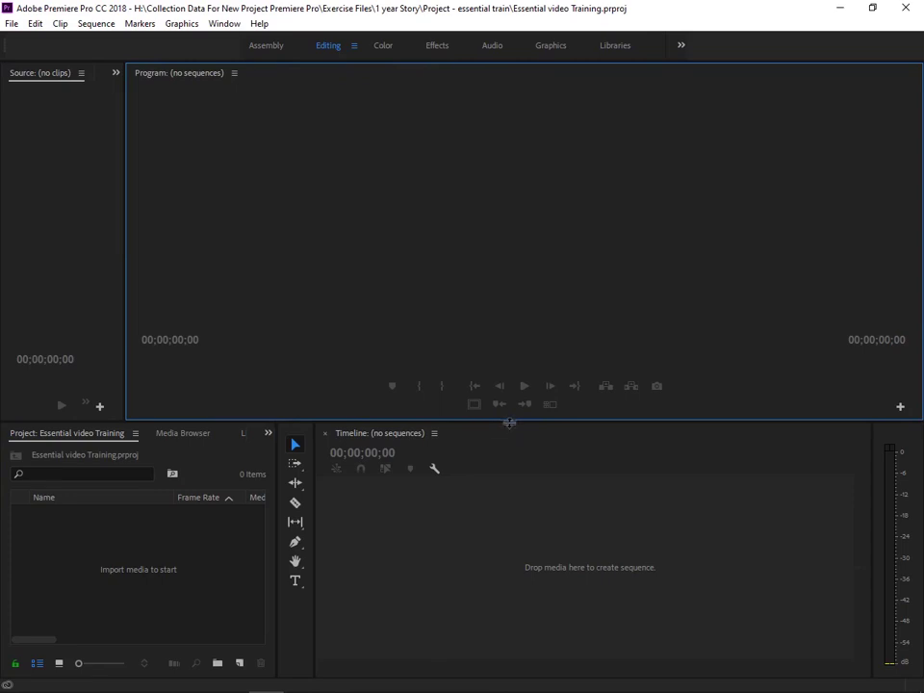
{"action": "left_click_drag", "start_coordinate": [510, 423], "coordinate": [526, 503]}
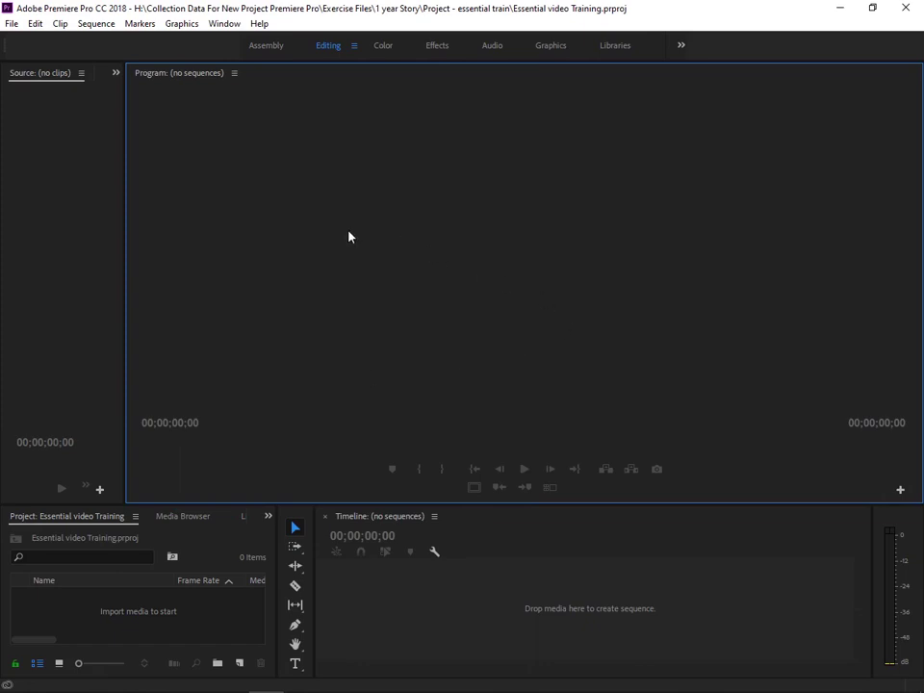
{"action": "left_click", "coordinate": [229, 26]}
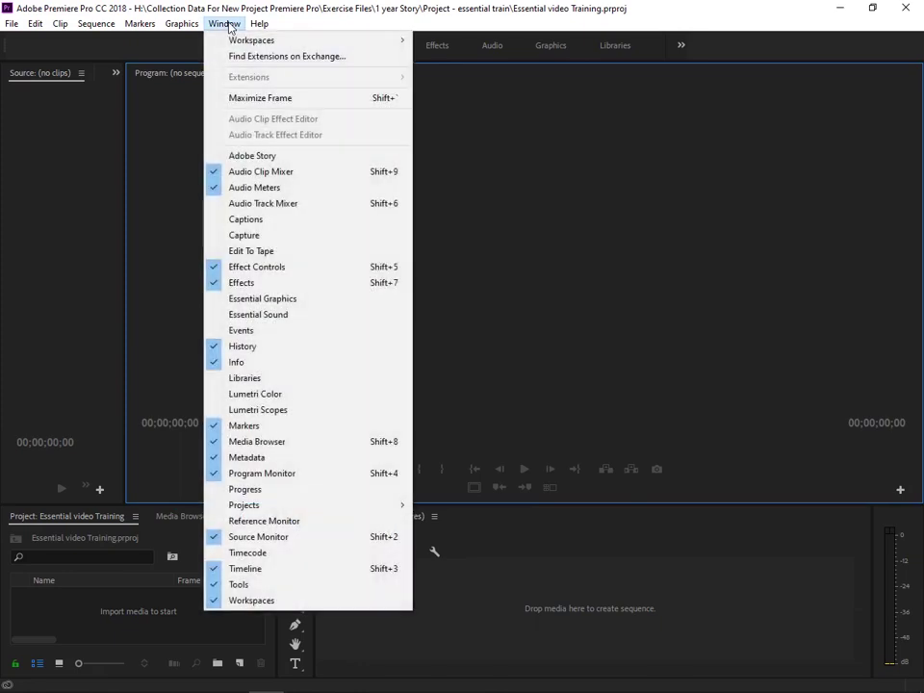
{"action": "mouse_move", "coordinate": [236, 42]}
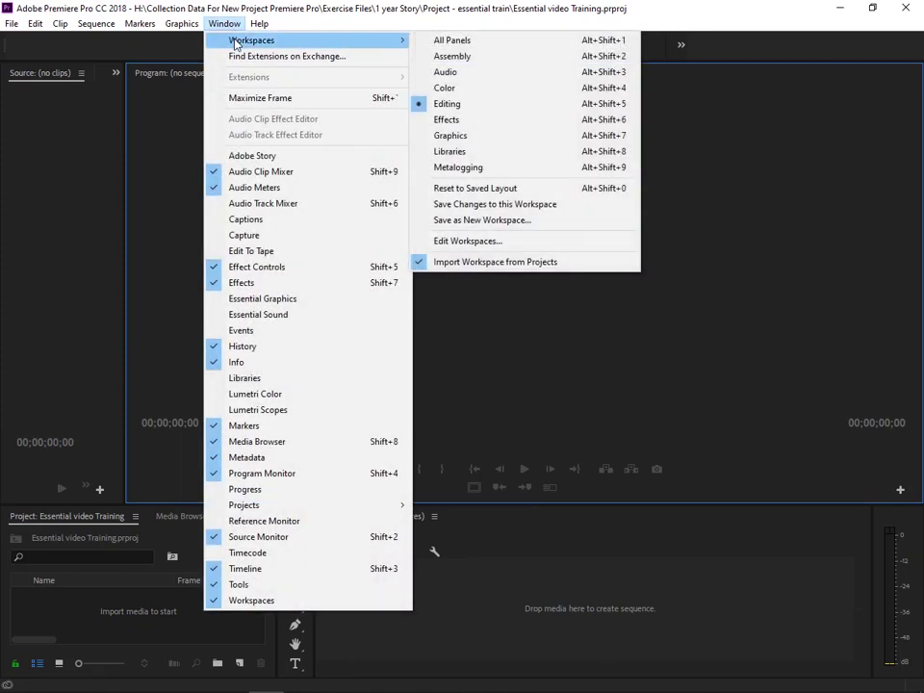
{"action": "left_click", "coordinate": [520, 192]}
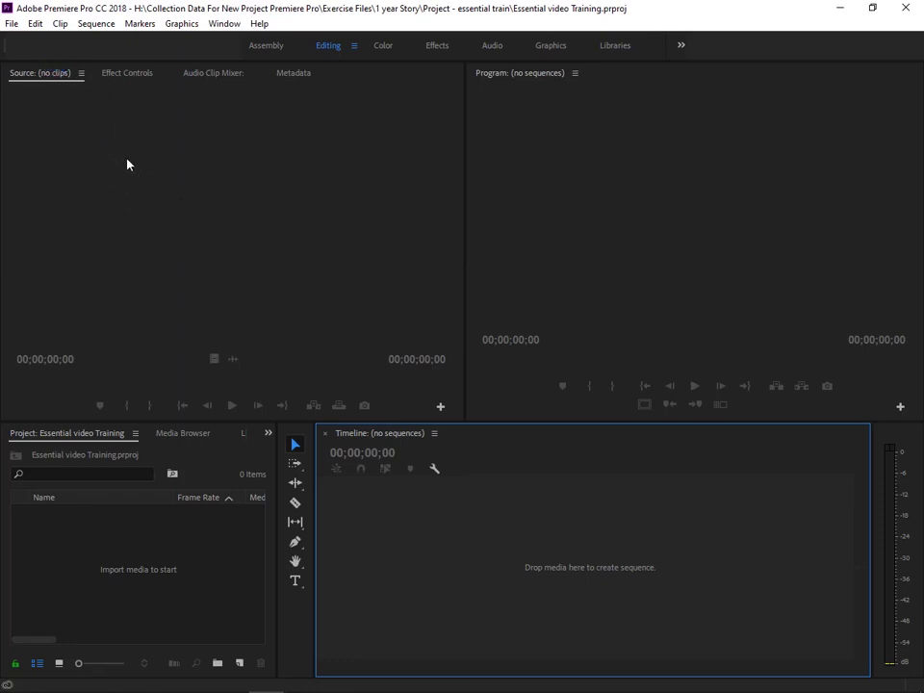
- Import sep 27 2018 (1).MOV from H:\Collection Data For New Project Premiere Pro\Exercise Files\1 year Story\Media\Broll
{"action": "left_click", "coordinate": [11, 23]}
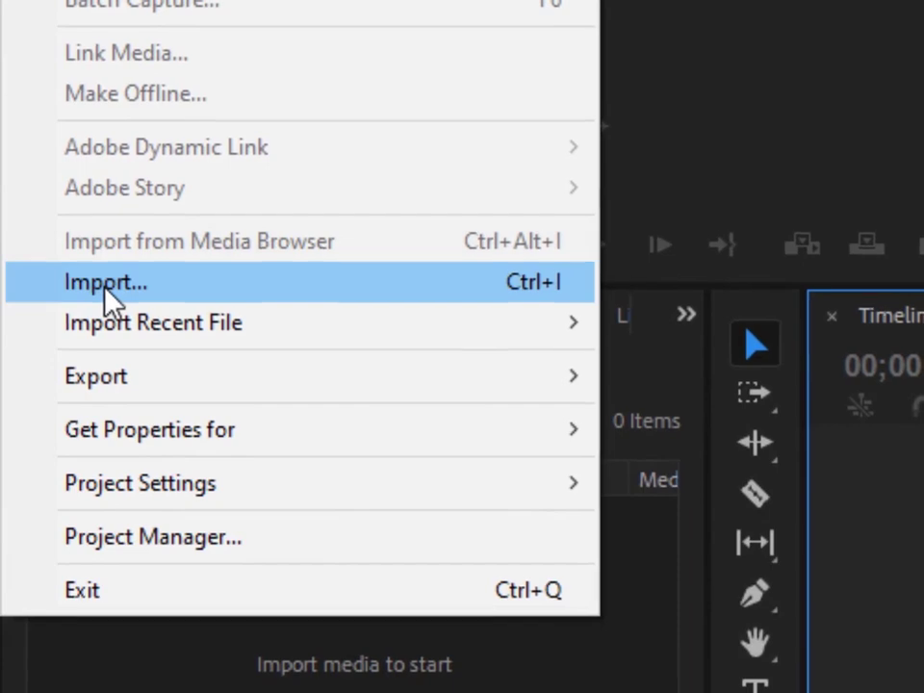
{"action": "left_click", "coordinate": [104, 289]}
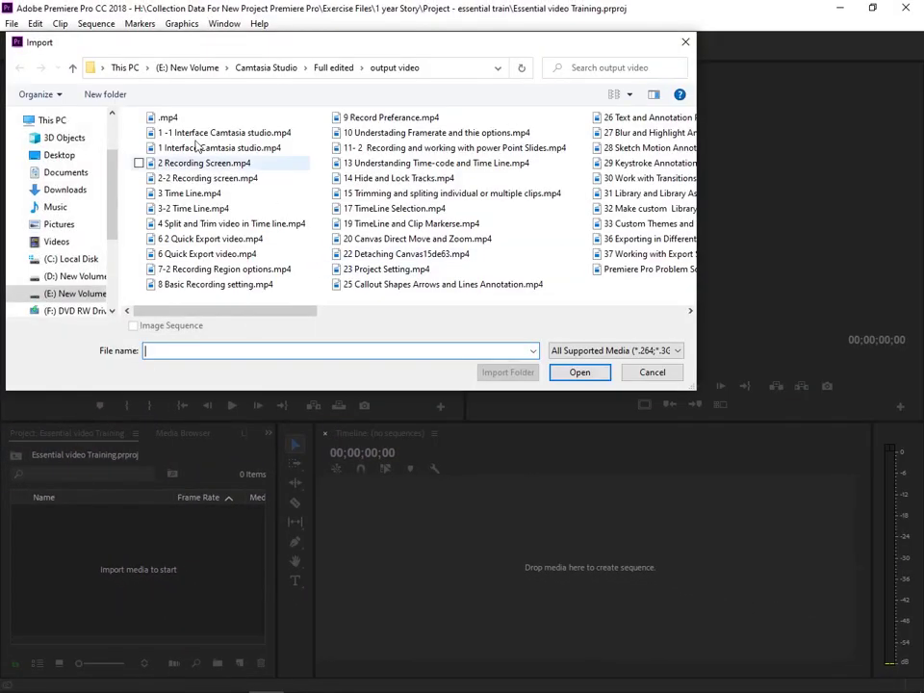
{"action": "scroll", "coordinate": [117, 212], "scroll_direction": "down", "scroll_amount": 1}
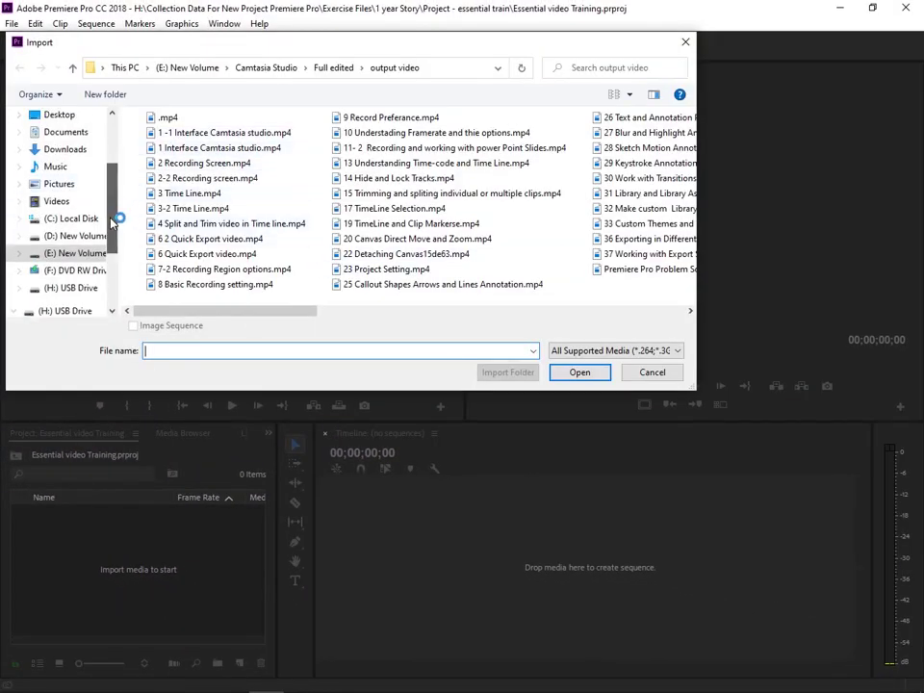
{"action": "left_click", "coordinate": [72, 289]}
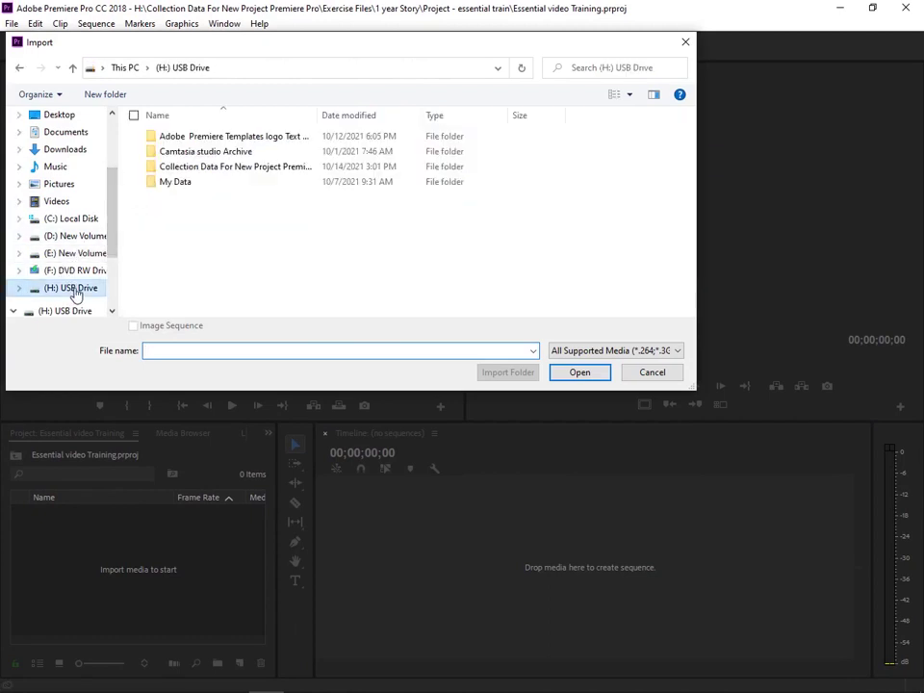
{"action": "double_click", "coordinate": [222, 172]}
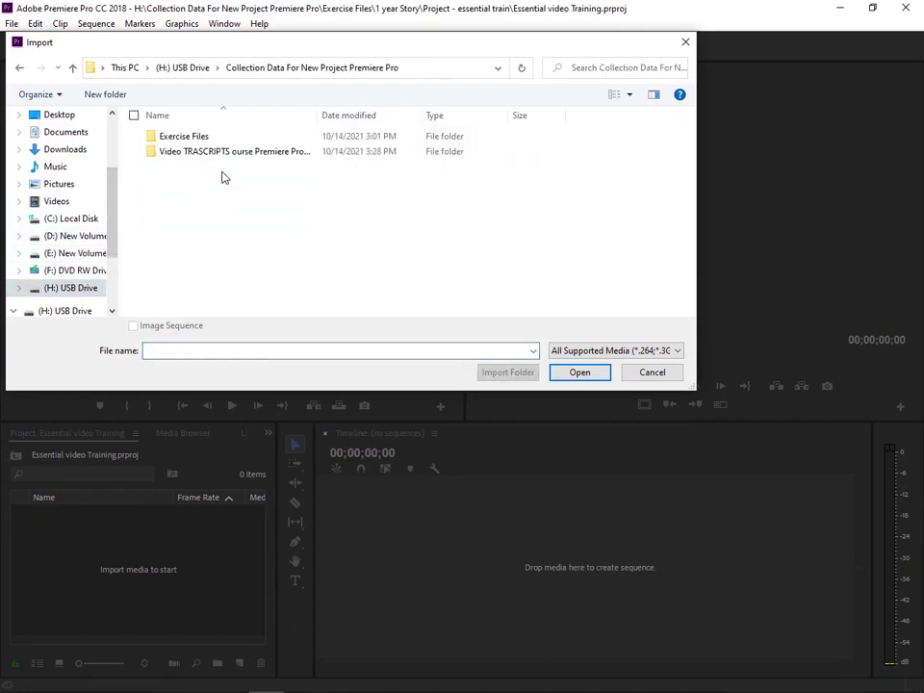
{"action": "double_click", "coordinate": [179, 138]}
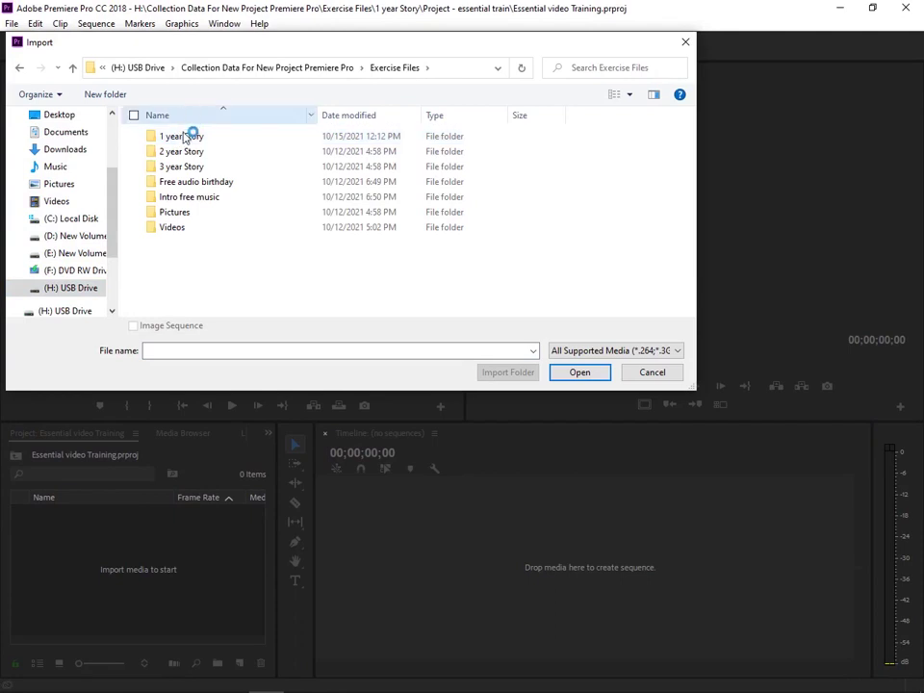
{"action": "left_click", "coordinate": [180, 141]}
{"action": "double_click", "coordinate": [180, 141]}
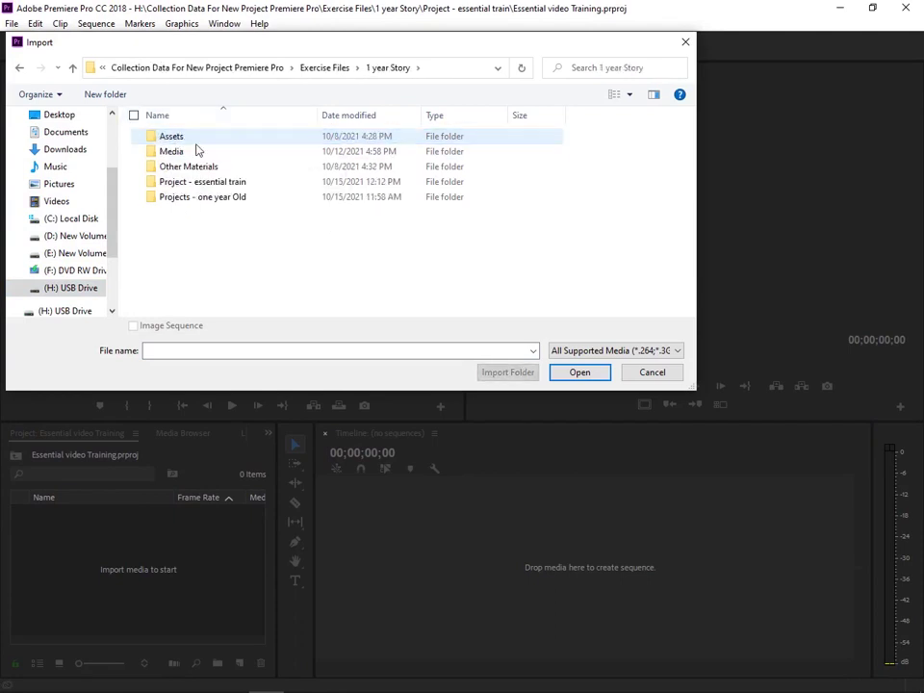
{"action": "double_click", "coordinate": [171, 152]}
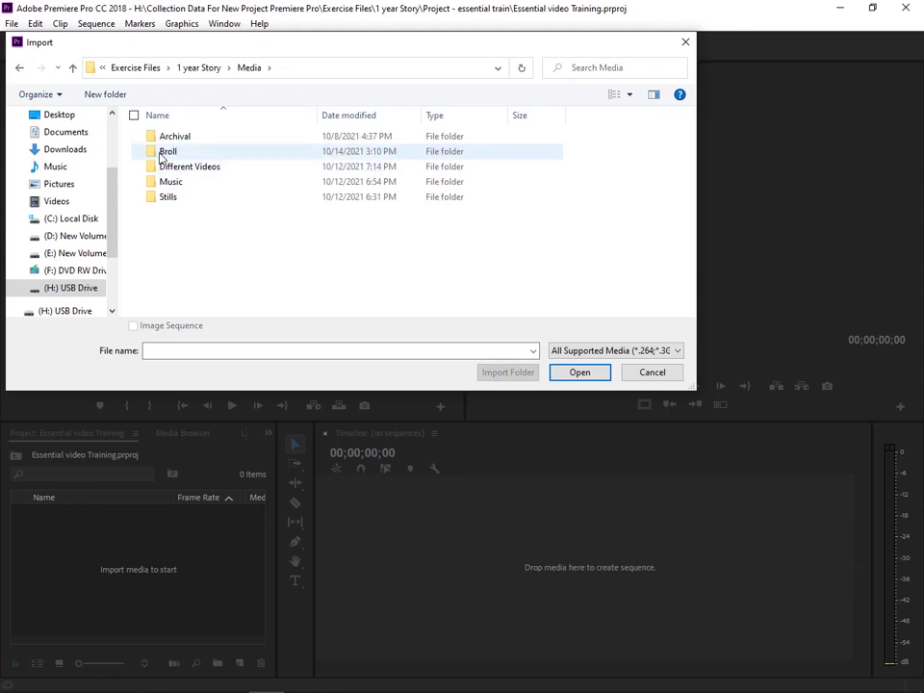
{"action": "double_click", "coordinate": [165, 153]}
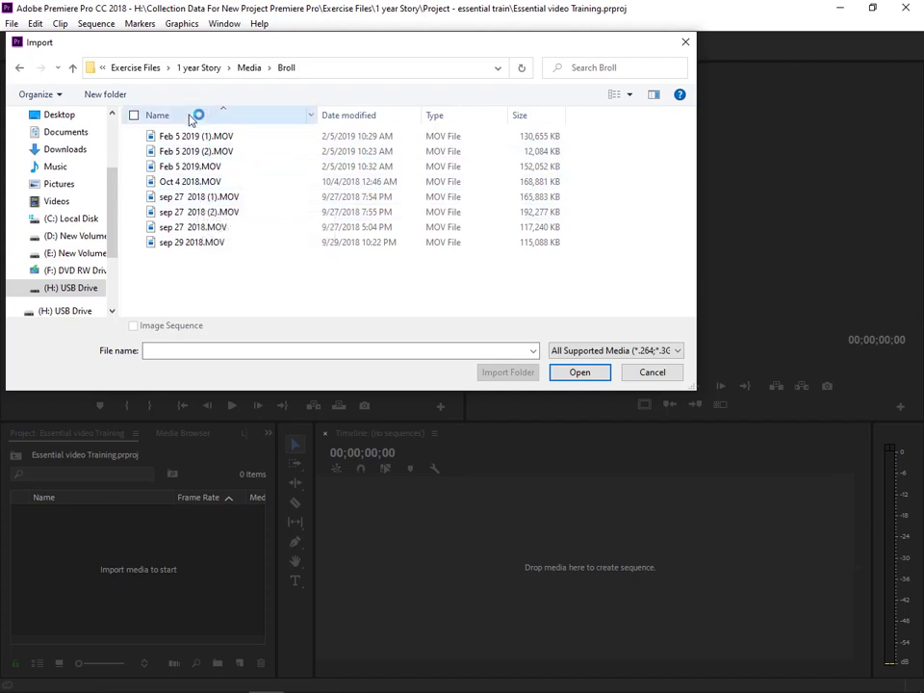
{"action": "left_click", "coordinate": [189, 198]}
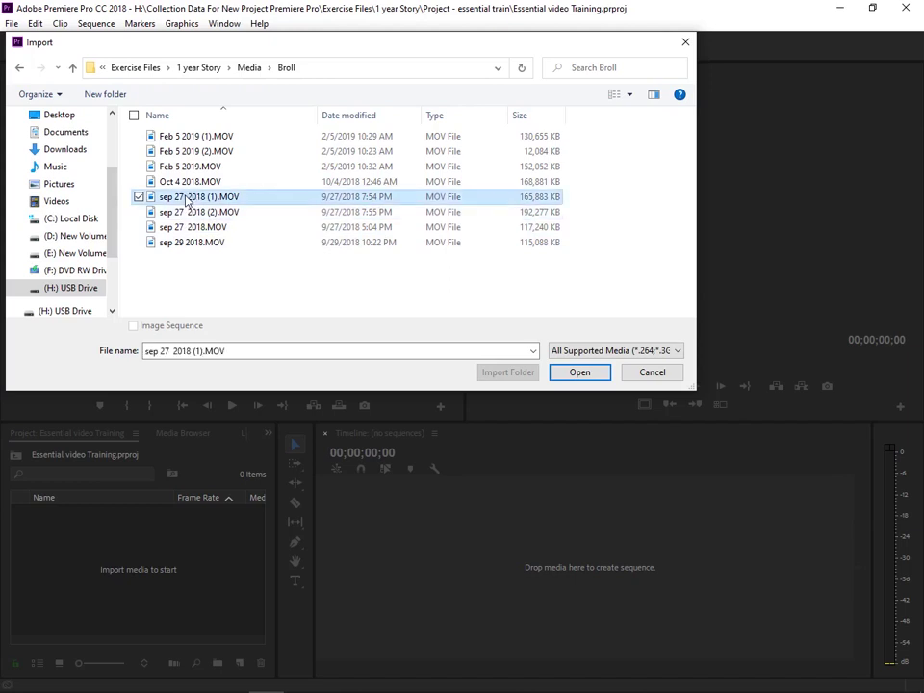
{"action": "left_click", "coordinate": [589, 375]}
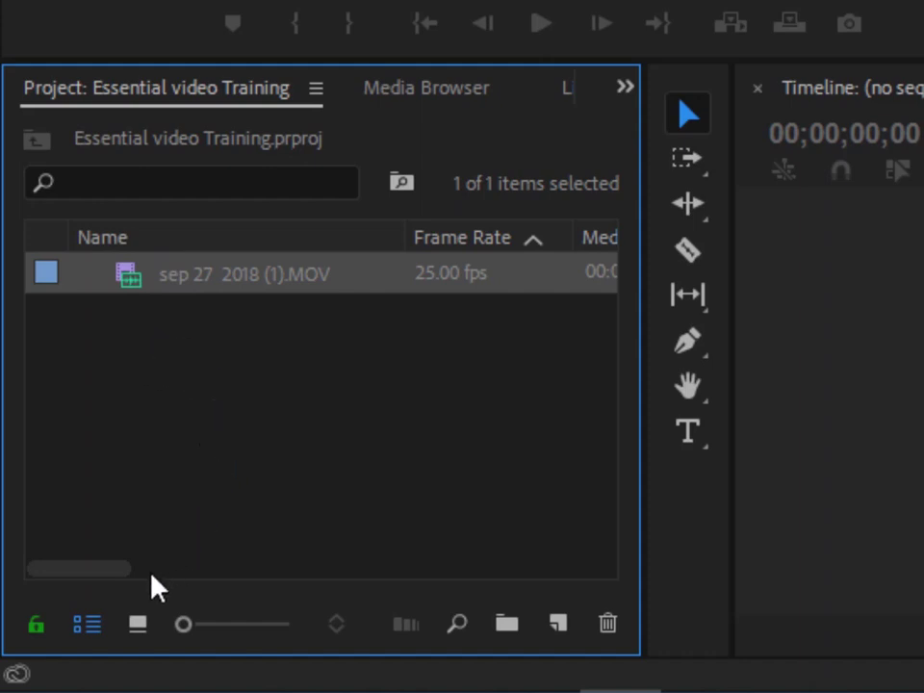
- Switch the project items to icon view, back to list view, and again to icon view
{"action": "left_click", "coordinate": [136, 621]}
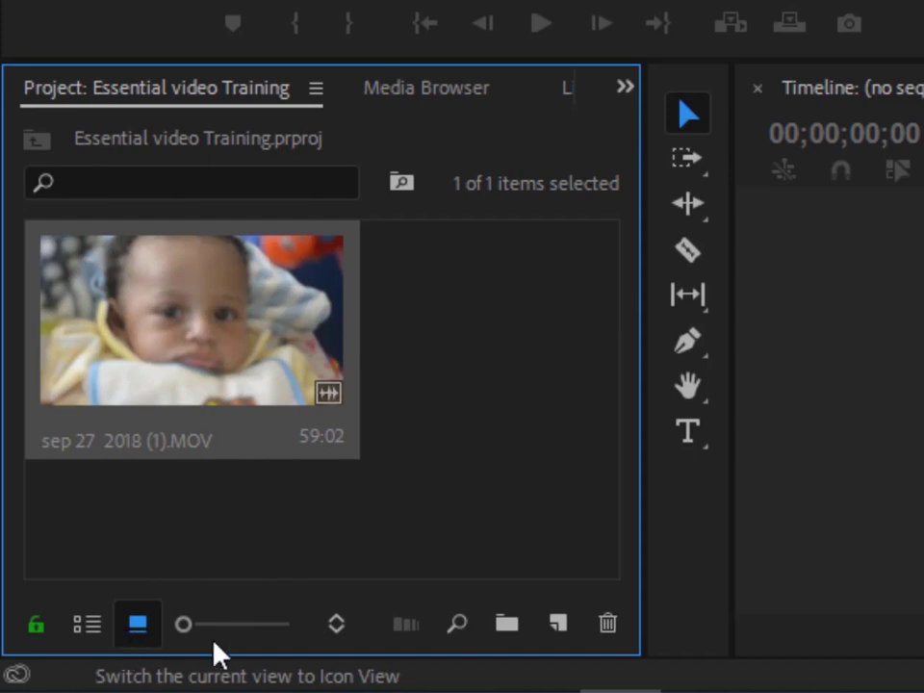
{"action": "left_click", "coordinate": [506, 385]}
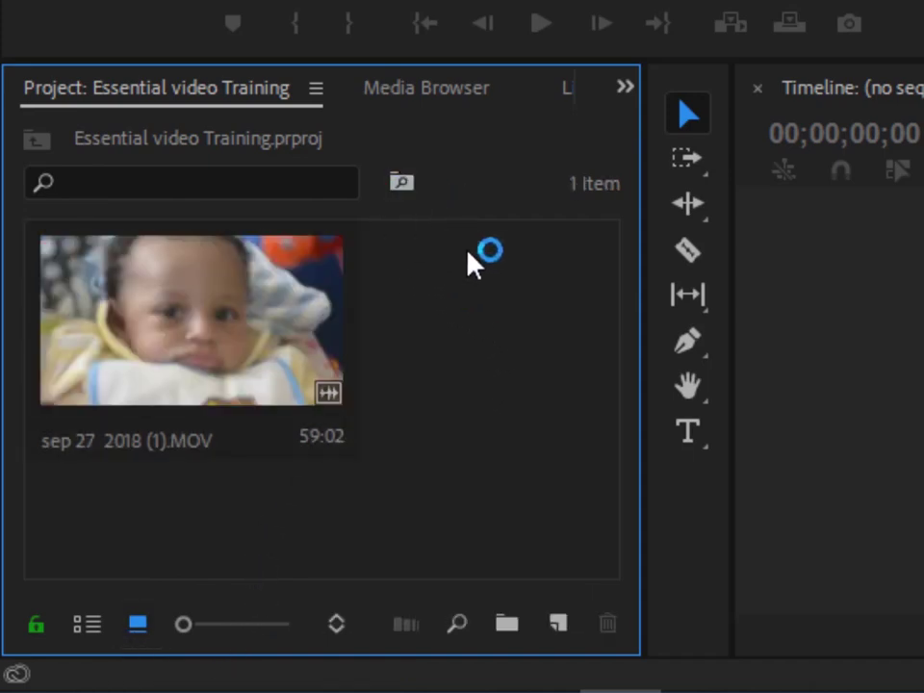
{"action": "left_click", "coordinate": [88, 625]}
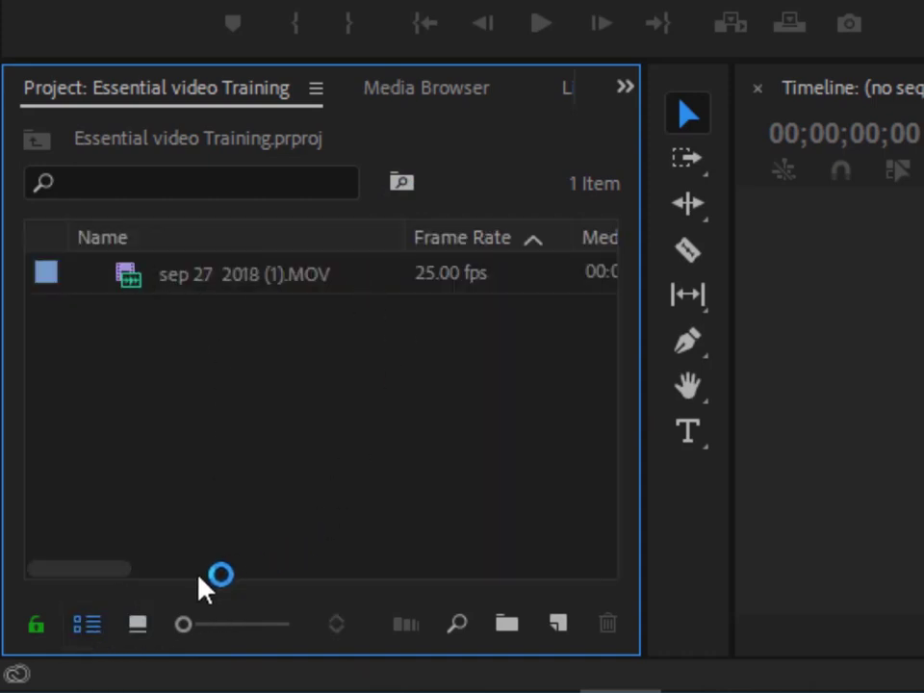
{"action": "left_click", "coordinate": [128, 625]}
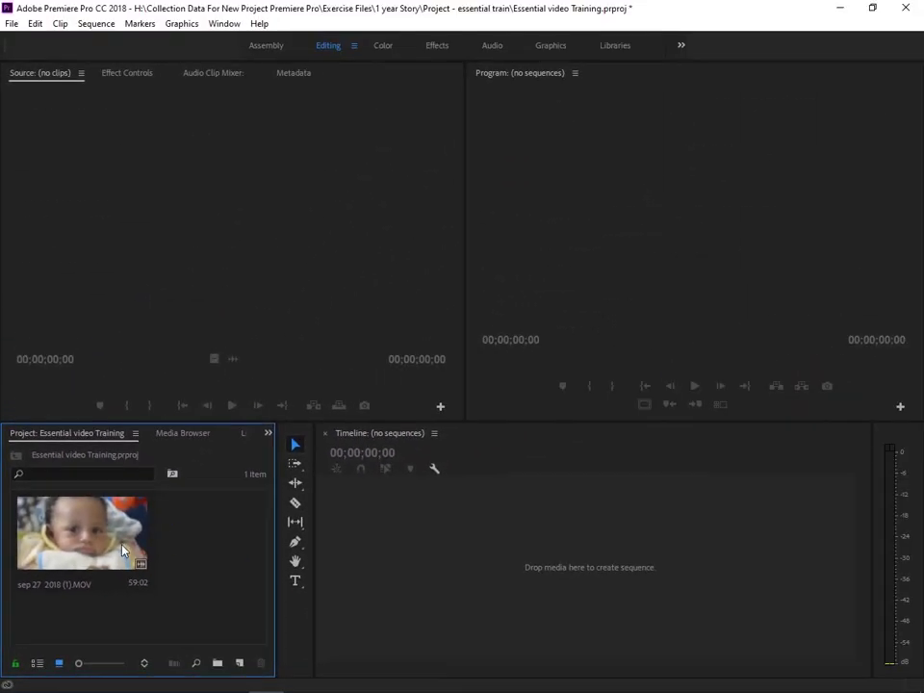
- Create a sequence from the sep 27 2018 (1).MOV clip by placing it in the empty Timeline
{"action": "left_click", "coordinate": [122, 549]}
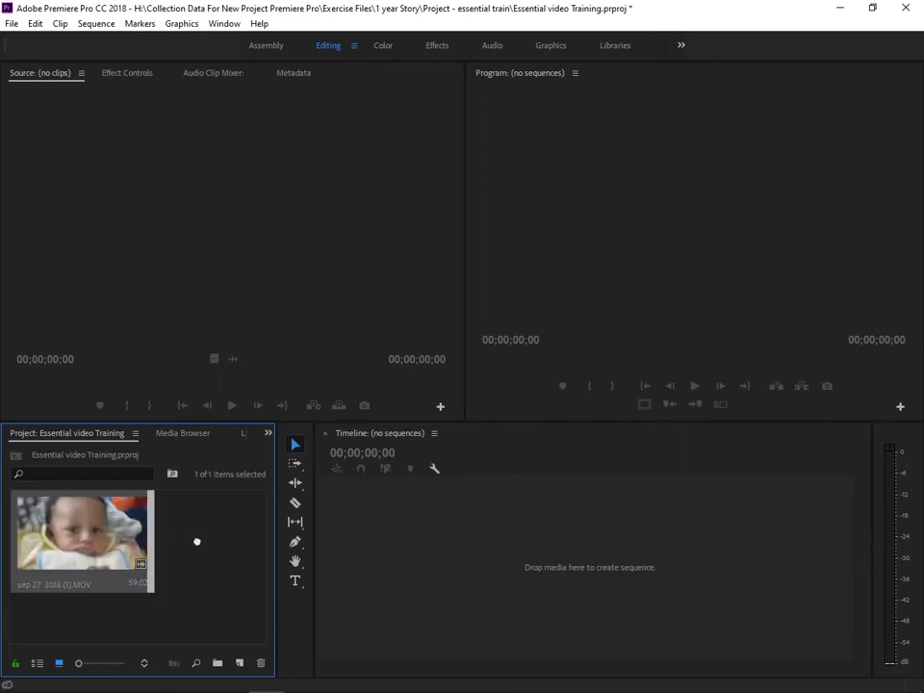
{"action": "left_click_drag", "start_coordinate": [198, 542], "coordinate": [414, 535]}
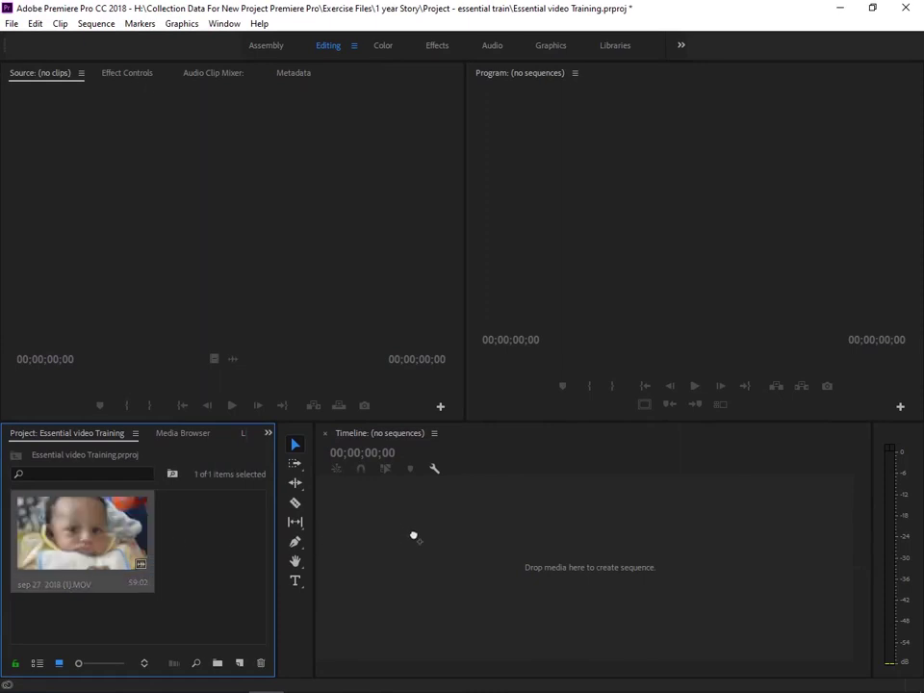
{"action": "mouse_move", "coordinate": [414, 536]}
{"action": "left_mouse_down"}
{"action": "mouse_move", "coordinate": [437, 536]}
{"action": "mouse_move", "coordinate": [415, 546]}
{"action": "mouse_move", "coordinate": [436, 544]}
{"action": "mouse_move", "coordinate": [426, 546]}
{"action": "left_mouse_up"}
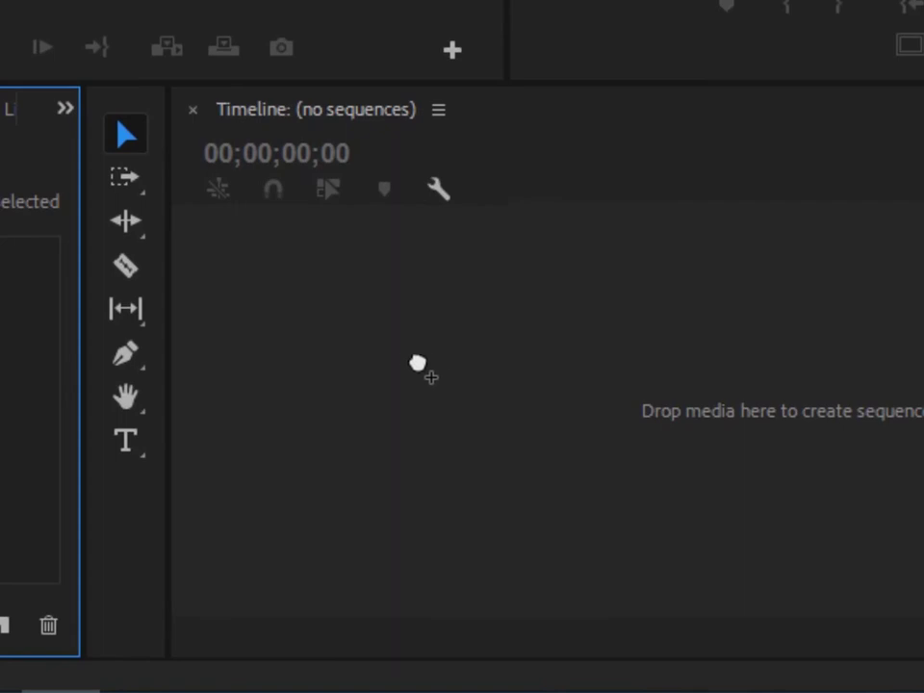
{"action": "left_click_drag", "start_coordinate": [417, 363], "coordinate": [423, 331]}
{"action": "left_click_drag", "start_coordinate": [427, 371], "coordinate": [425, 369]}
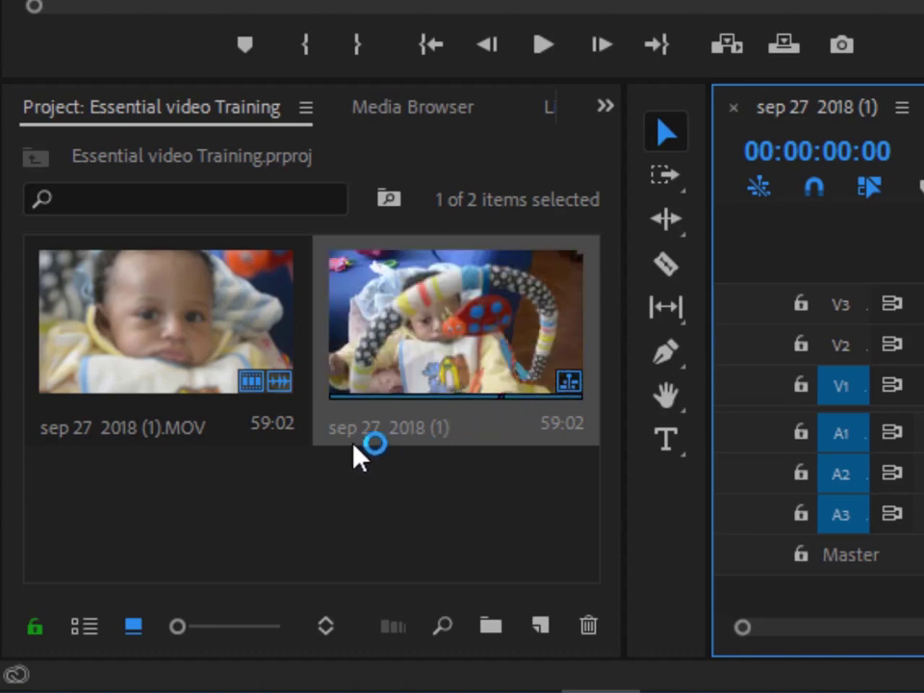
{"action": "left_click", "coordinate": [404, 439]}
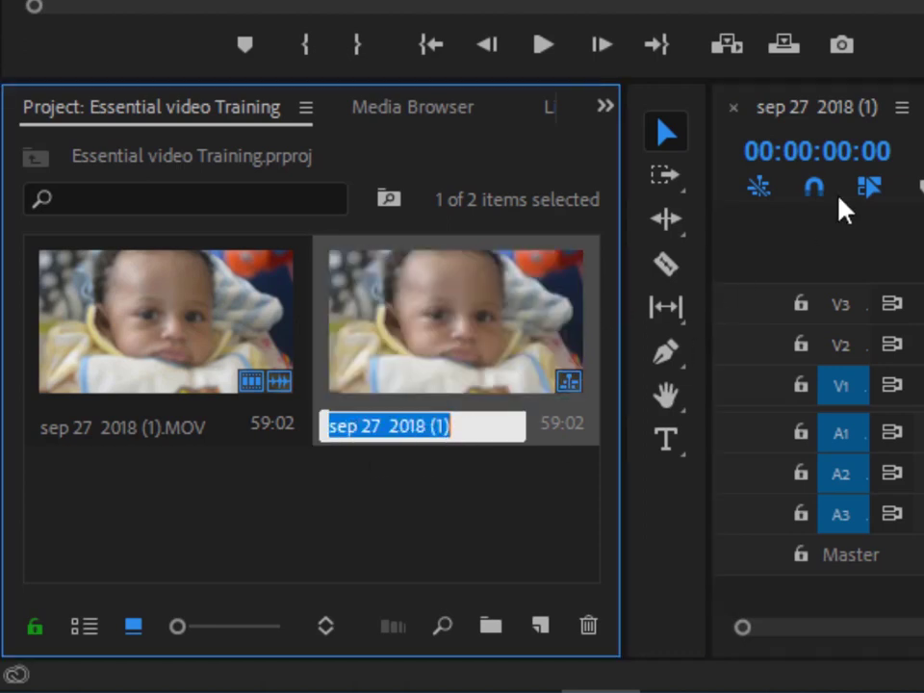
{"action": "left_click", "coordinate": [99, 440]}
{"action": "left_click", "coordinate": [133, 438]}
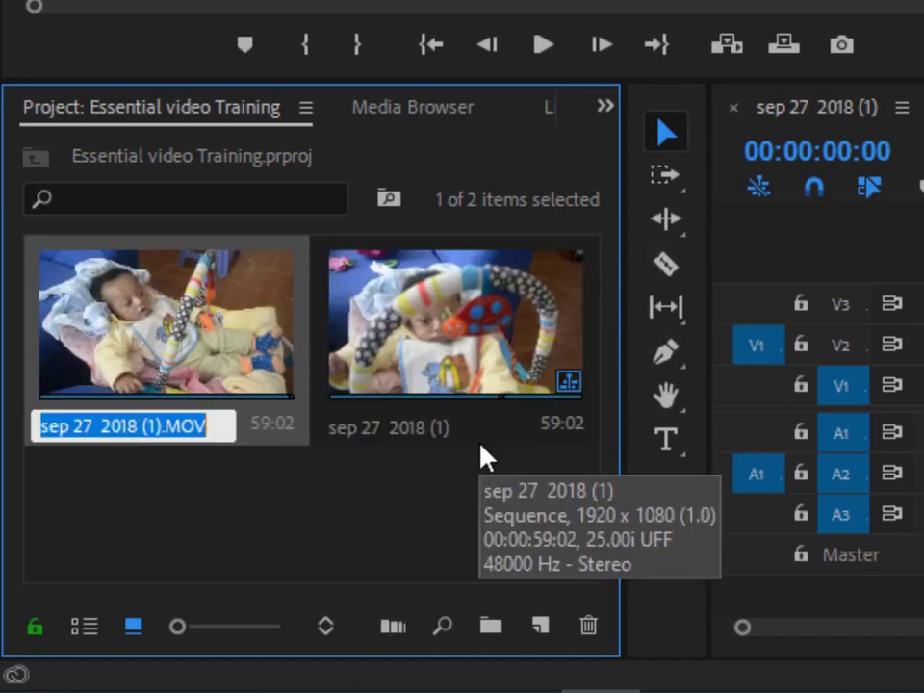
- Rename the sep 27 2018 (1) sequence in the project as Essential video
{"action": "left_click", "coordinate": [553, 423]}
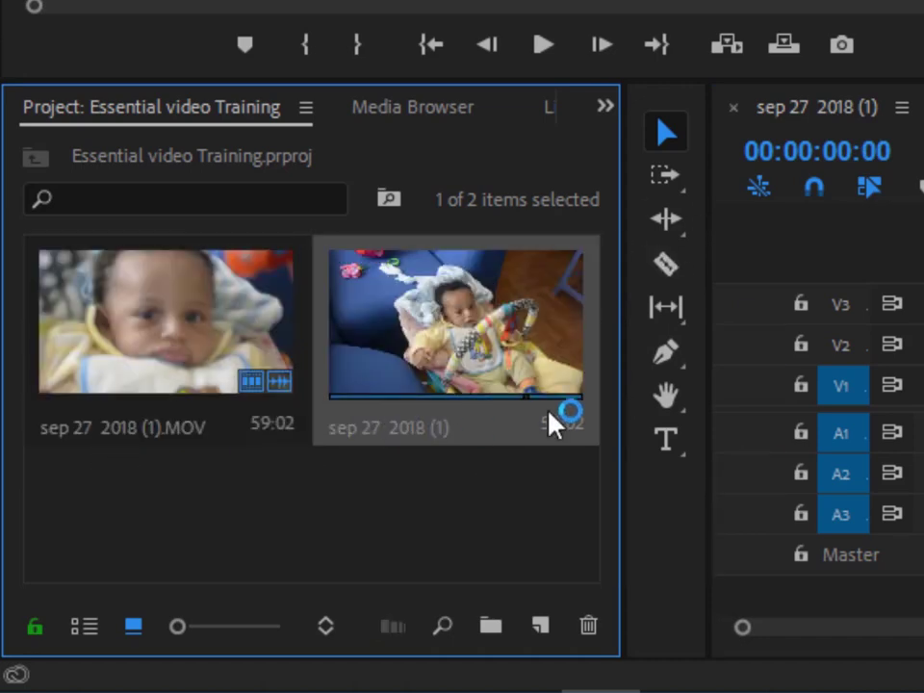
{"action": "left_click", "coordinate": [412, 433]}
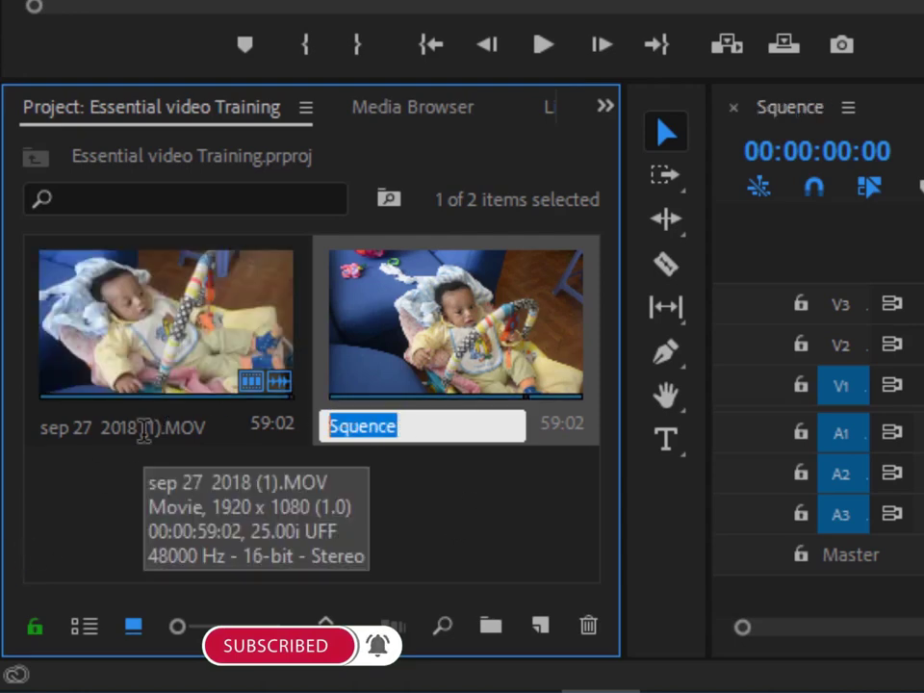
{"action": "type", "text": "Ess"}
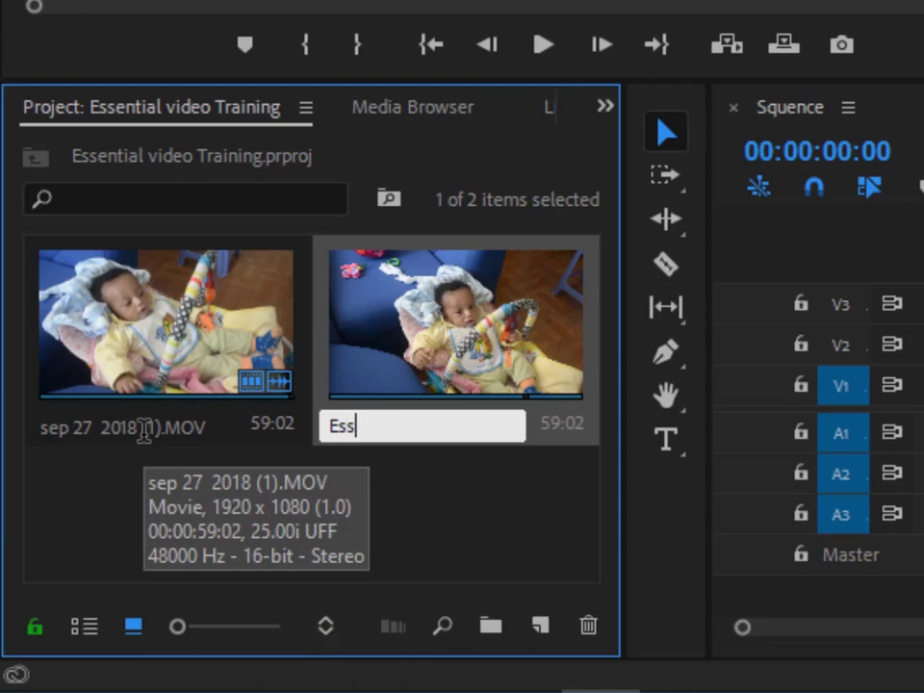
{"action": "type", "text": "ential video"}
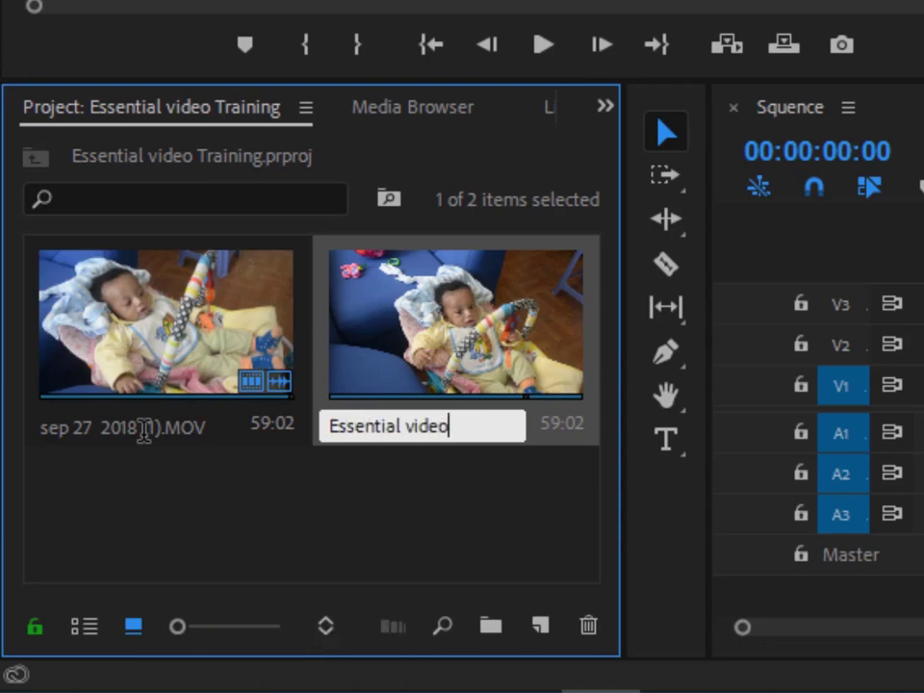
{"action": "left_click", "coordinate": [374, 512]}
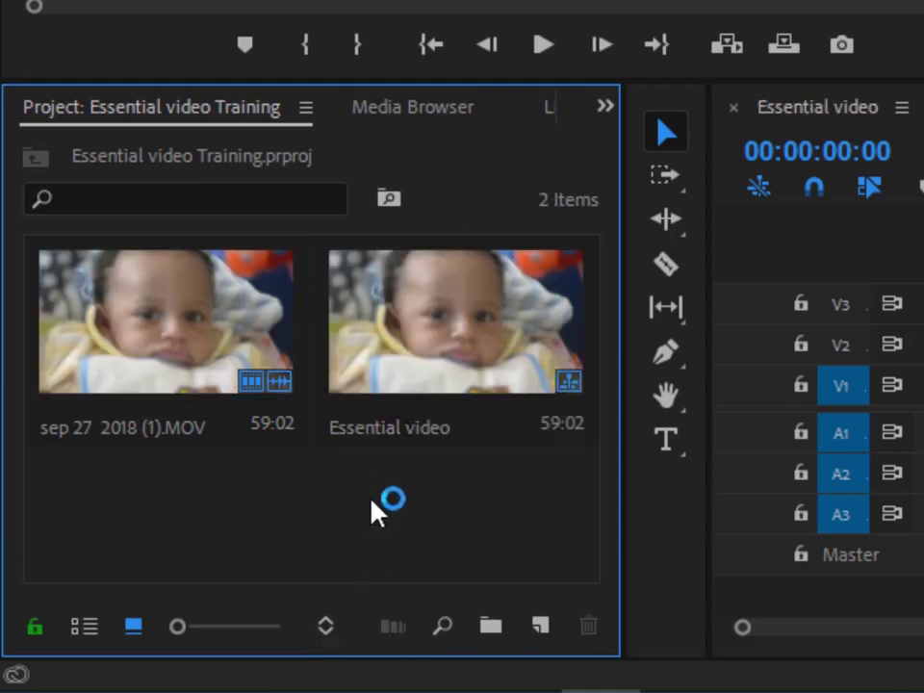